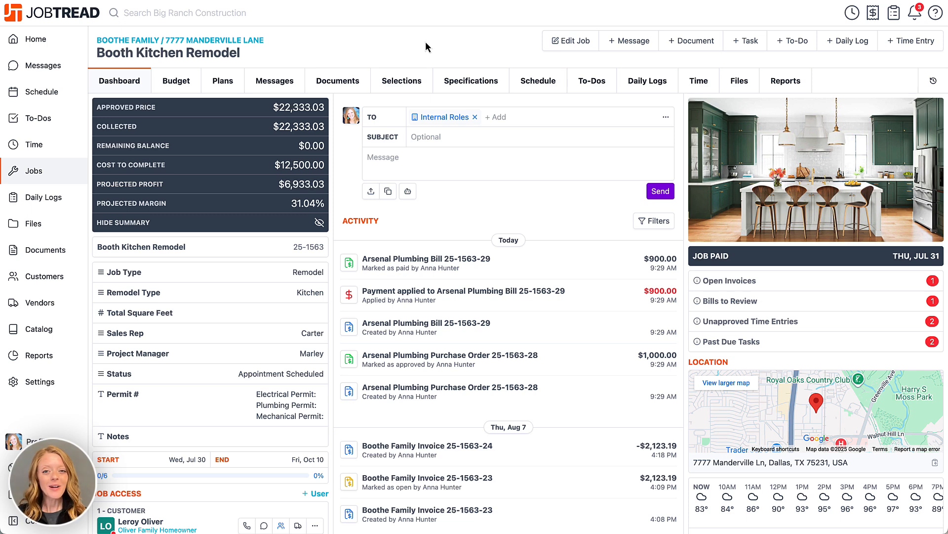
Step: Start a new formula column in the job's Overview budget view, named Commission with the type Currency
left_click(173, 84)
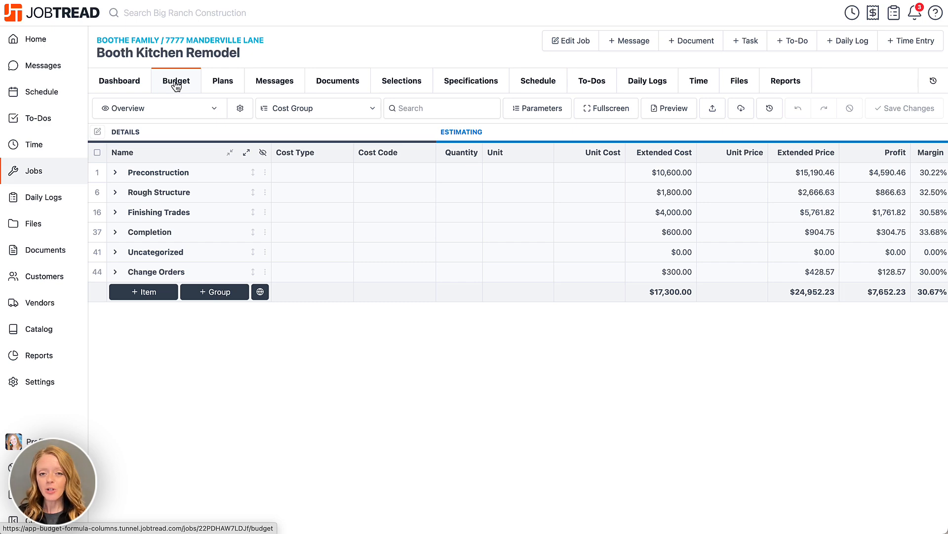
left_click(240, 110)
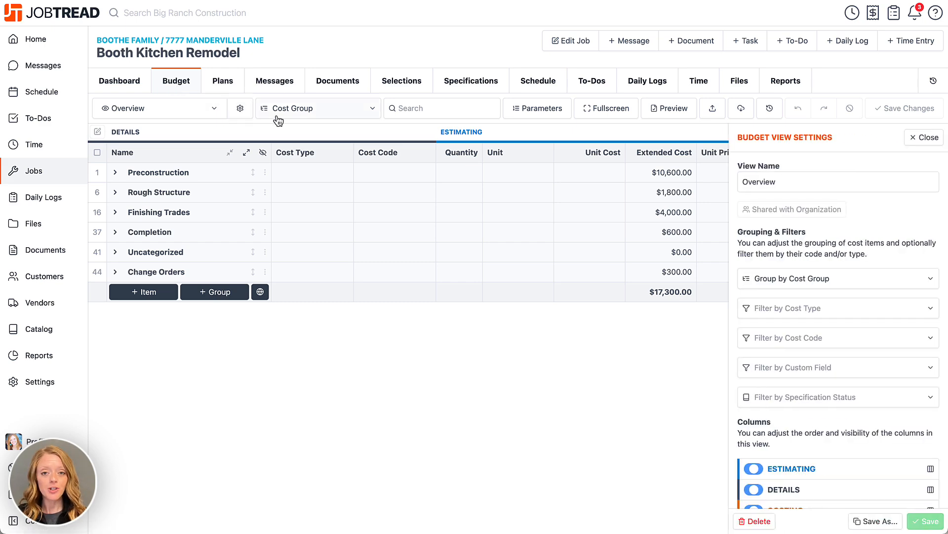
scroll(780, 207, "down", 10)
scroll(780, 206, "down", 15)
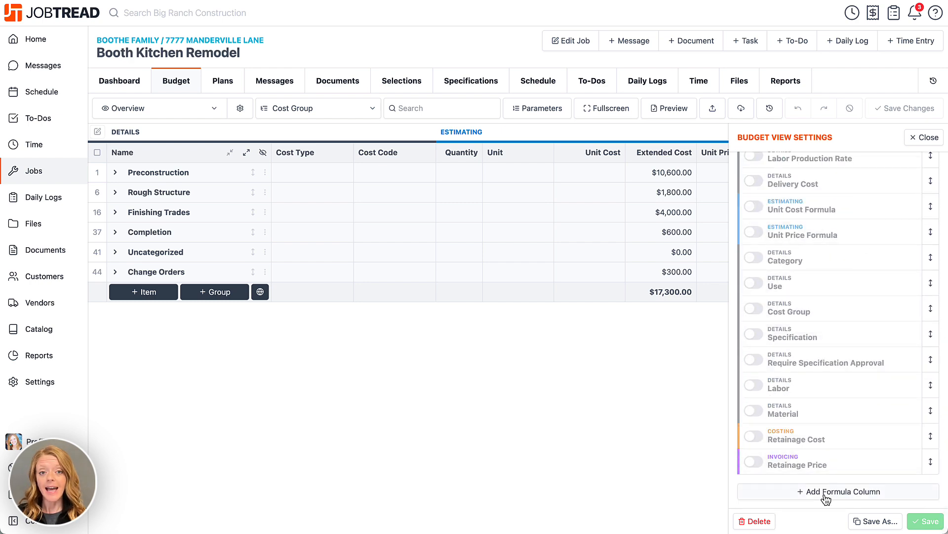
left_click(838, 494)
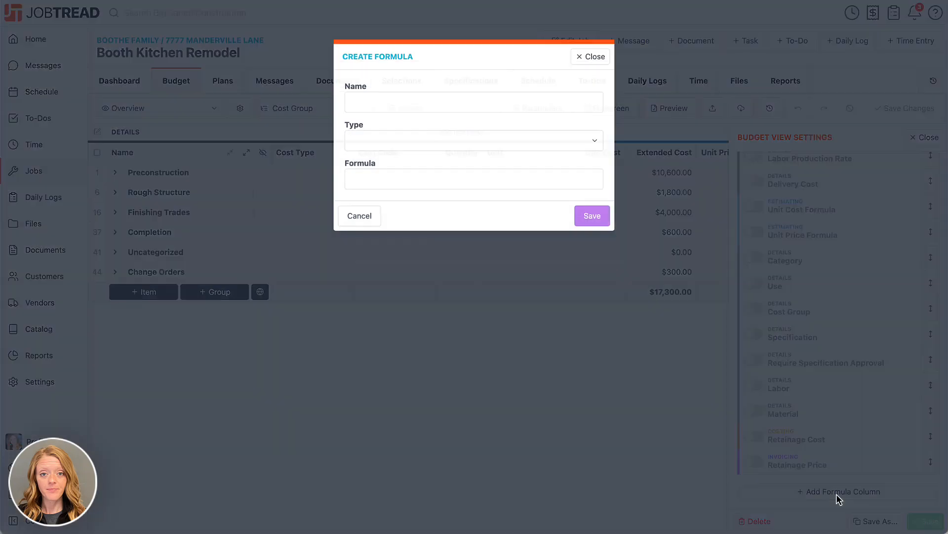
left_click(500, 94)
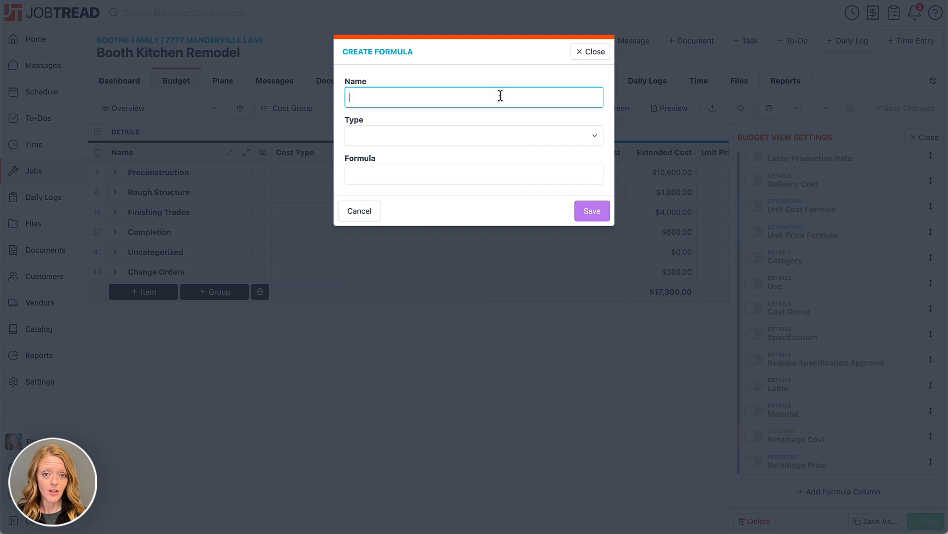
type("Commission")
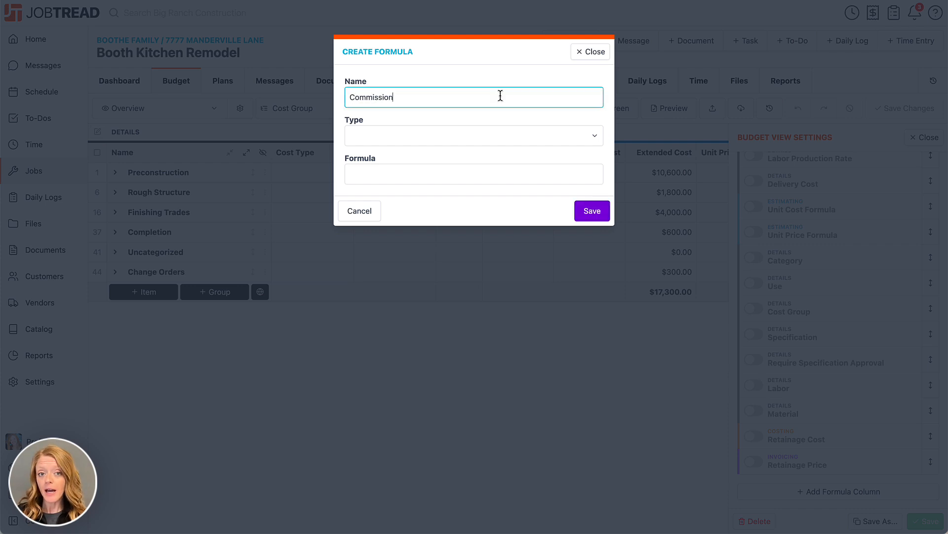
left_click(501, 137)
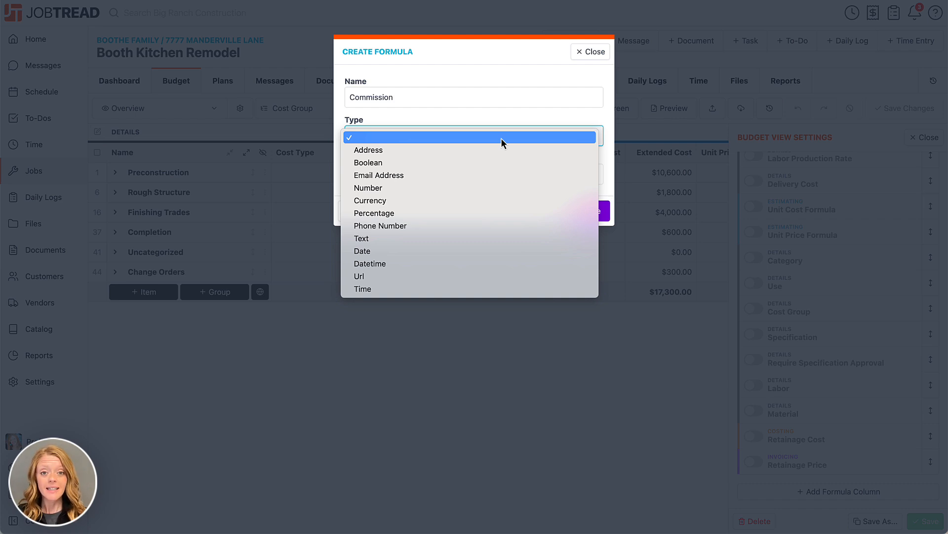
left_click(497, 201)
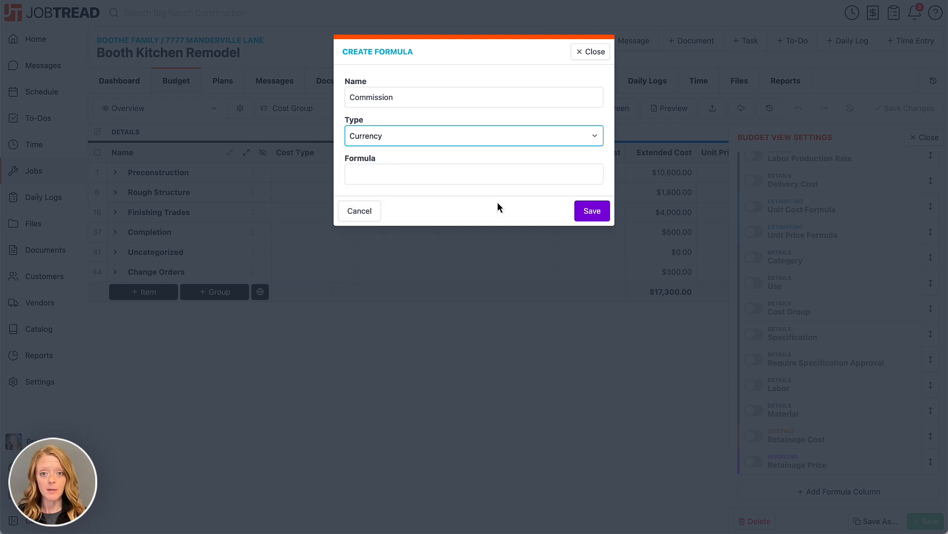
Step: Set the Commission formula to {Profit}*.15 and save the formula column
left_click(482, 176)
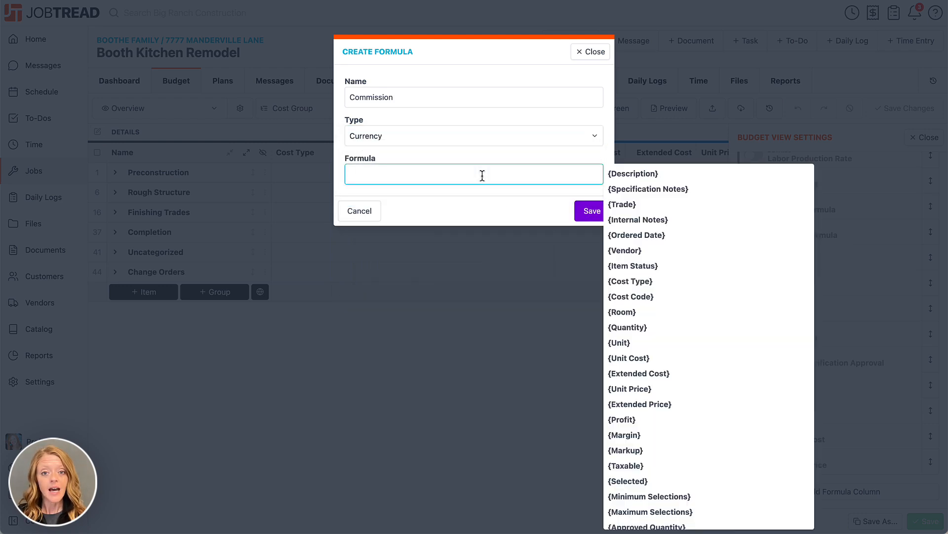
type("profit")
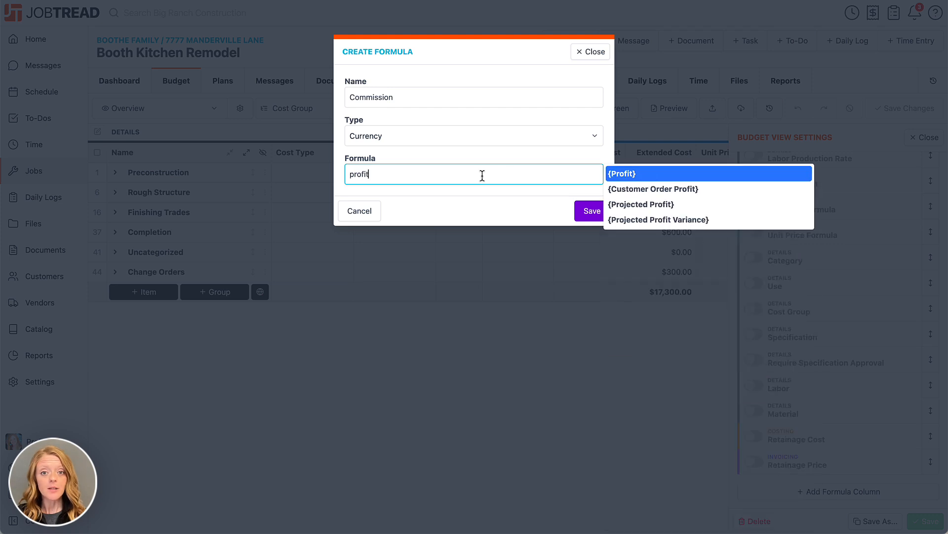
left_click(628, 177)
type("*")
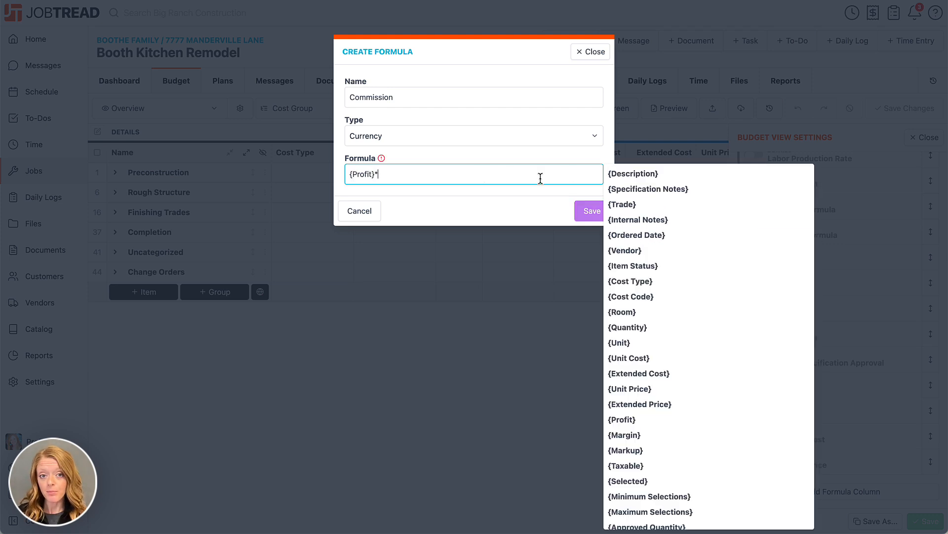
type(".15")
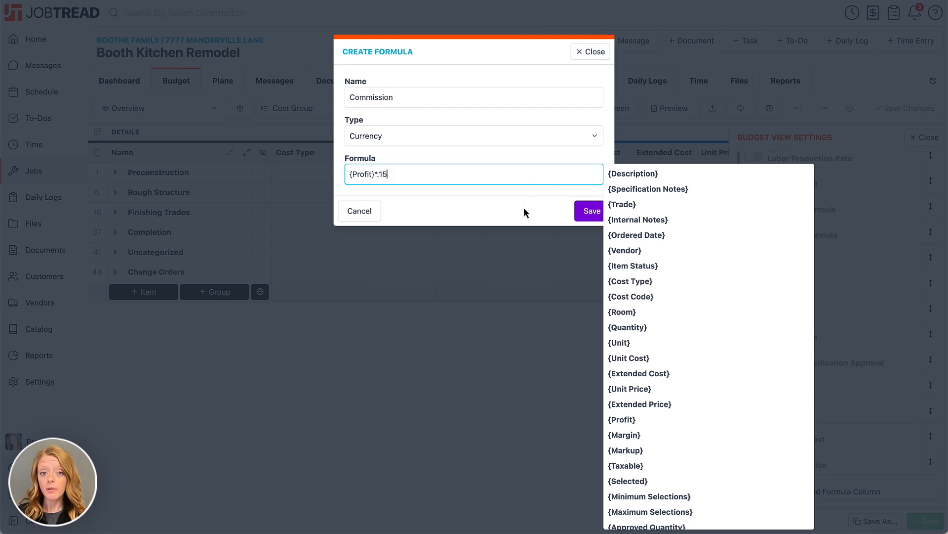
scroll(691, 215, "down", 6)
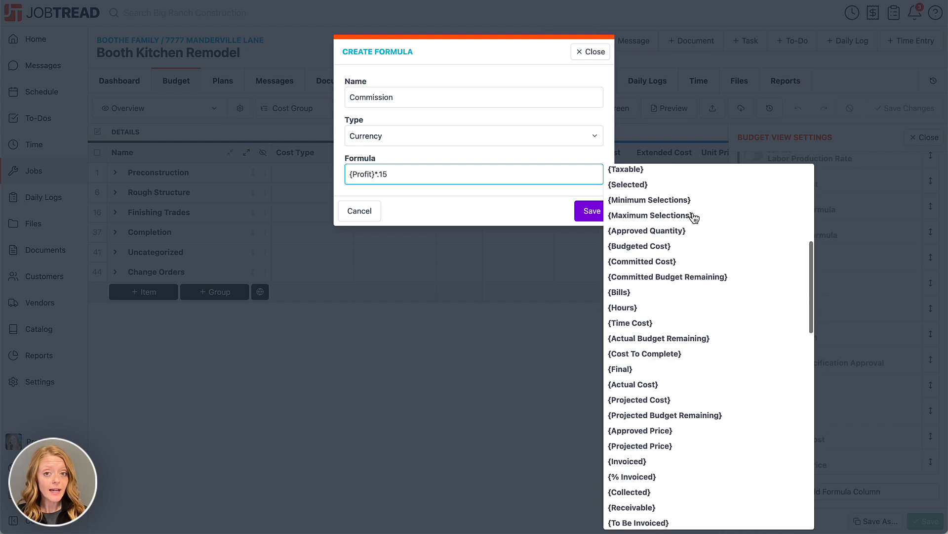
scroll(691, 223, "down", 10)
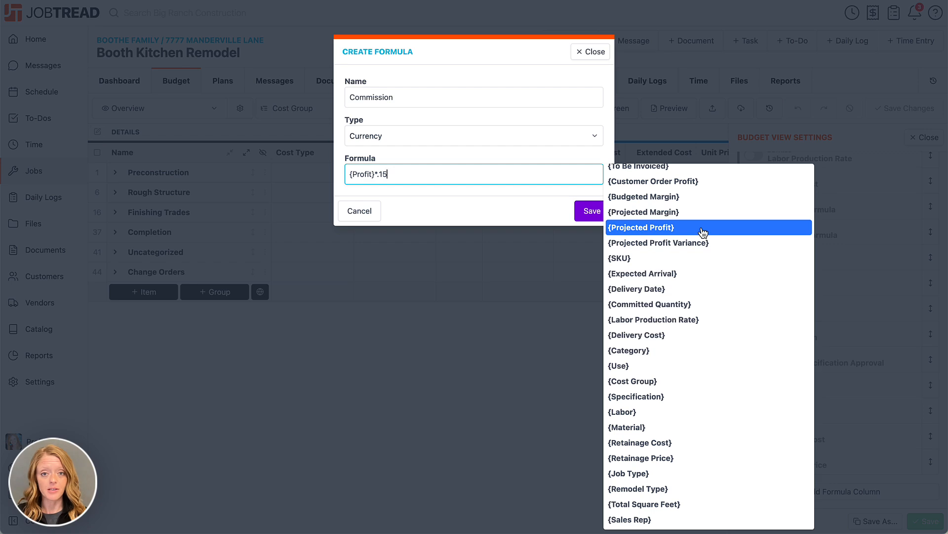
left_click(473, 209)
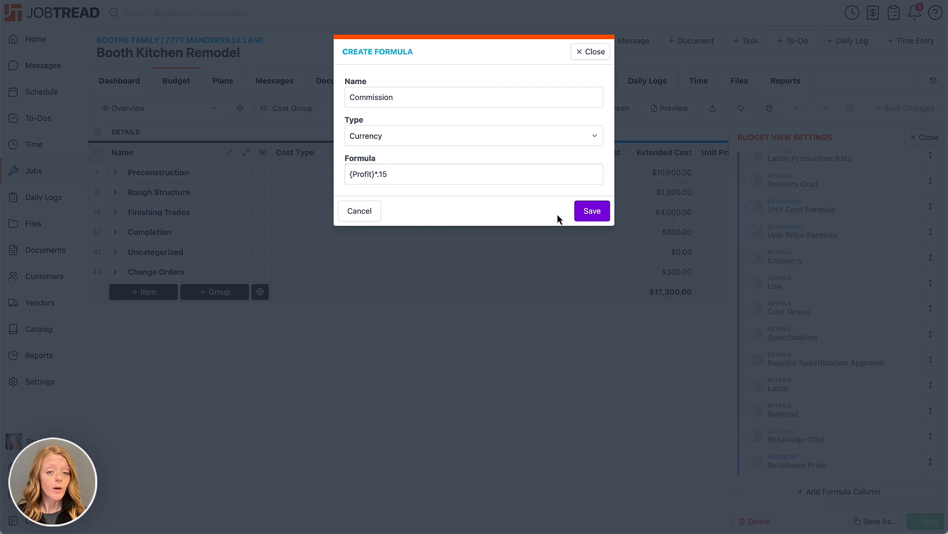
left_click(593, 211)
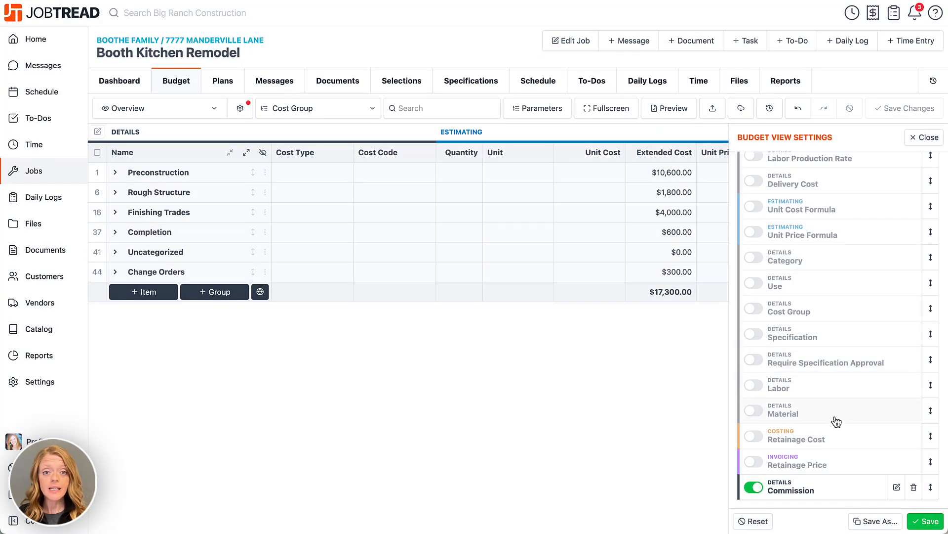
Step: Move the Commission column between Maximum Selections and Approved Quantity, expand all cost groups, and save the budget view
left_click_drag(928, 486, 878, 320)
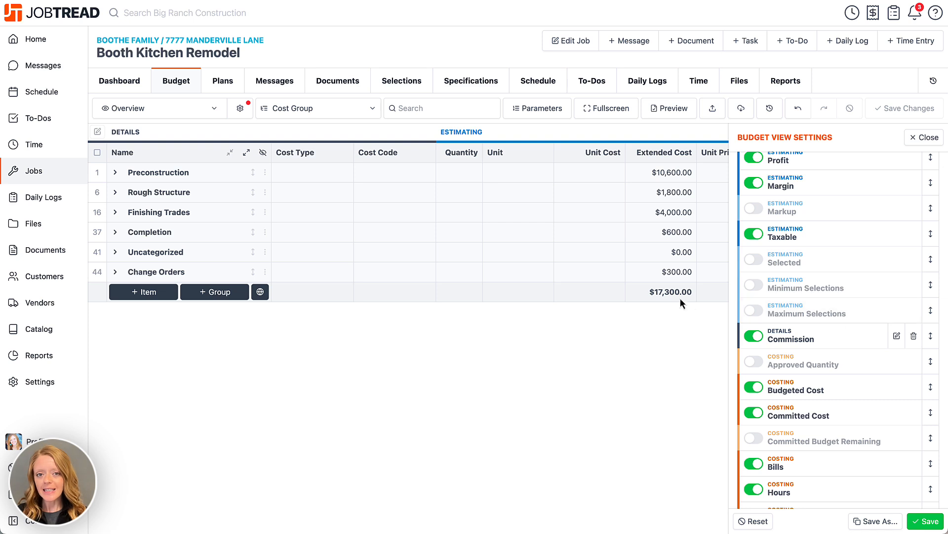
scroll(669, 277, "right", 5)
scroll(669, 277, "right", 5)
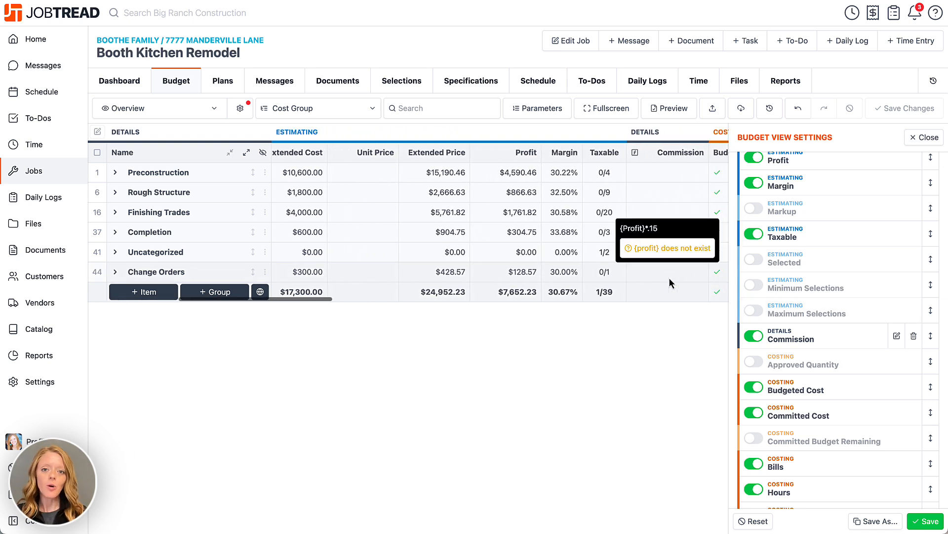
left_click(246, 153)
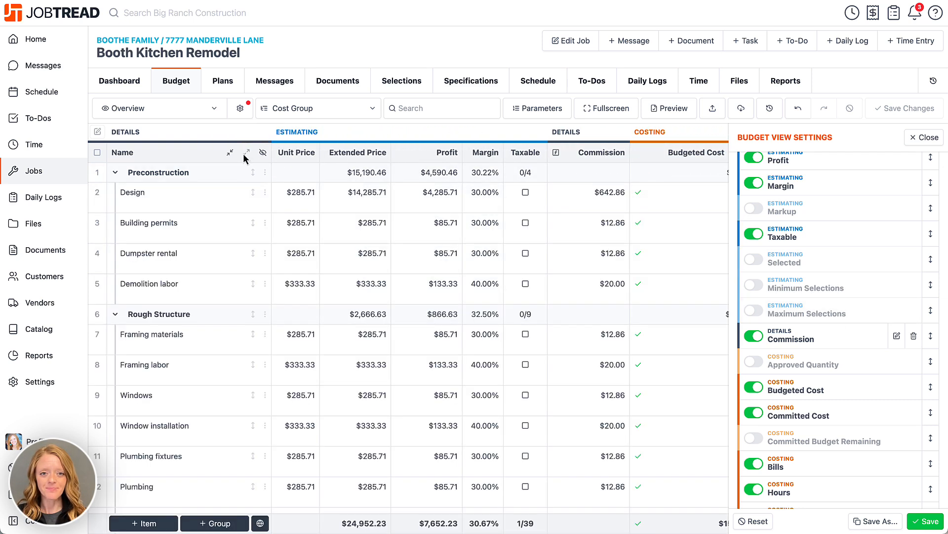
left_click(927, 519)
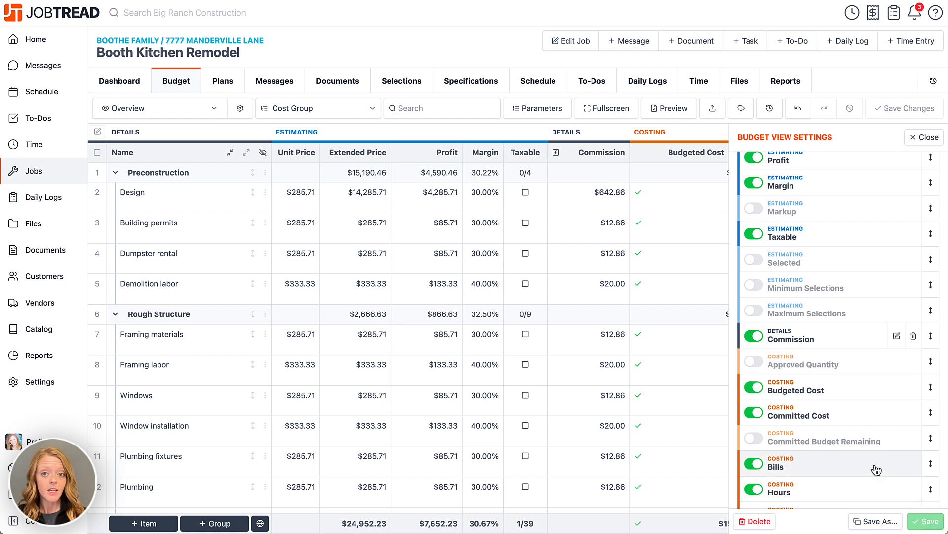
Step: Start another formula column in the budget view, named % Cost to Complete with the type Percentage
scroll(877, 470, "down", 15)
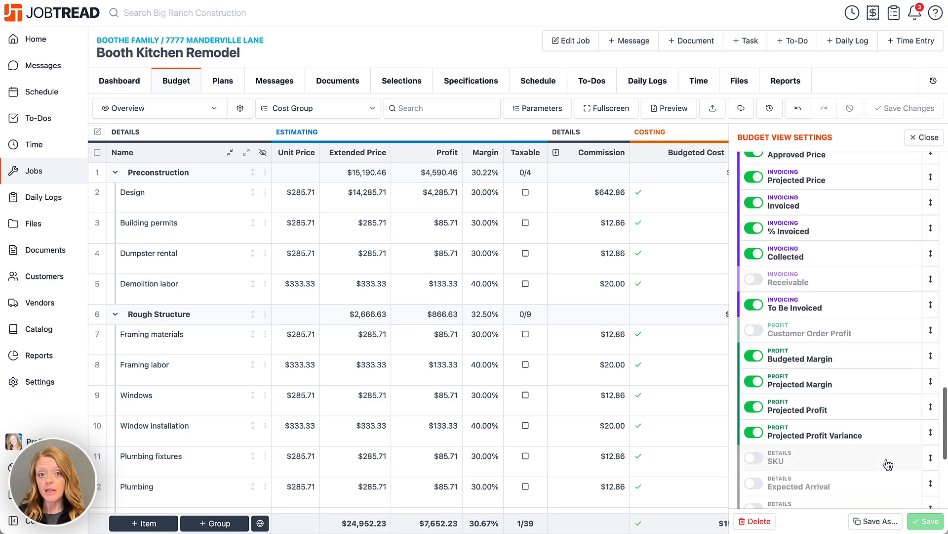
scroll(921, 467, "down", 5)
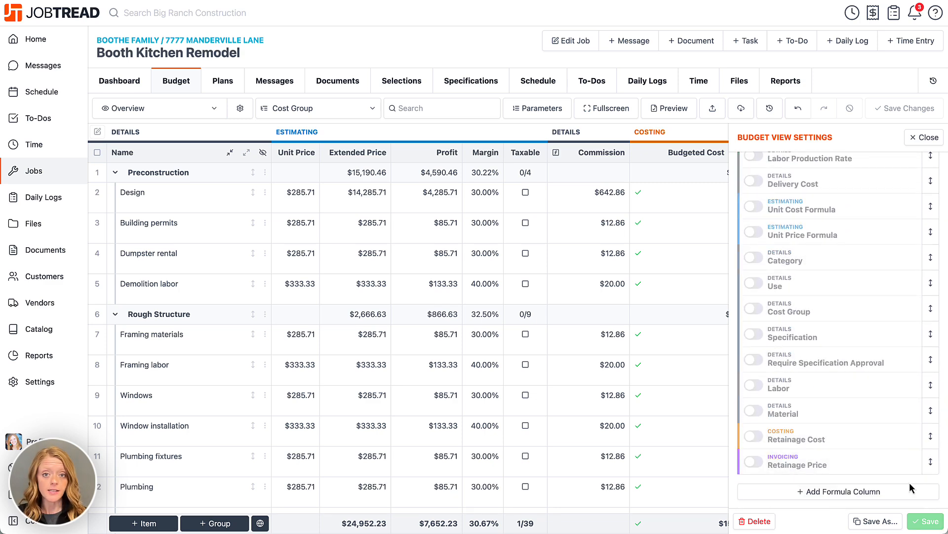
left_click(823, 496)
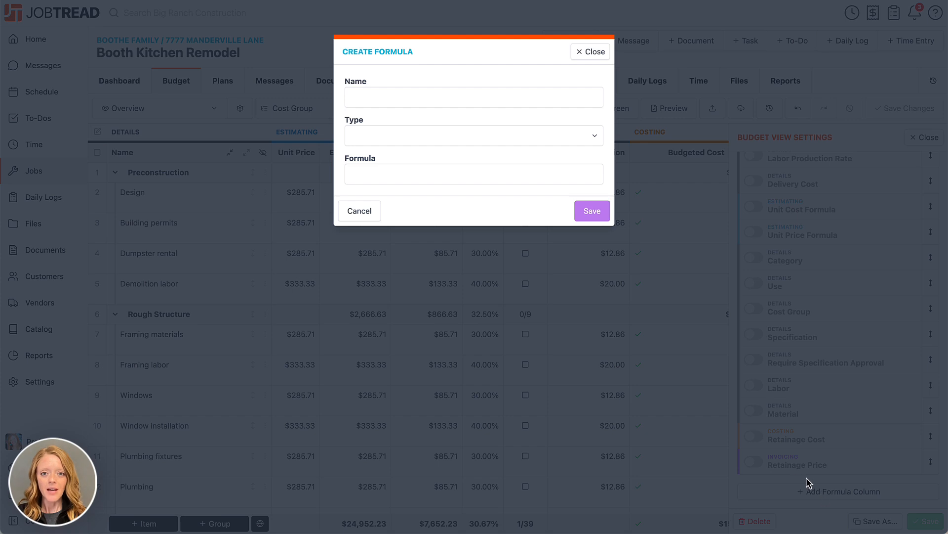
left_click(407, 94)
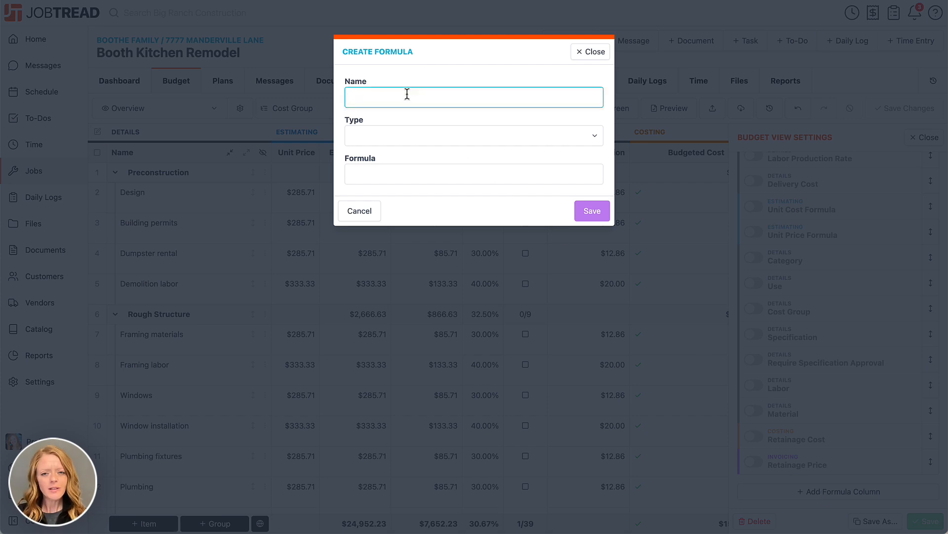
type("% Cost to Complete")
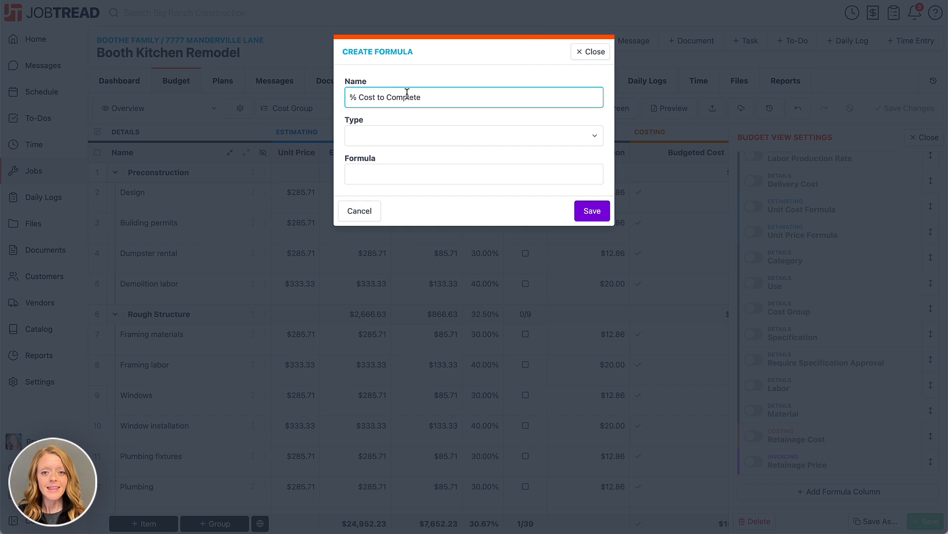
left_click(402, 141)
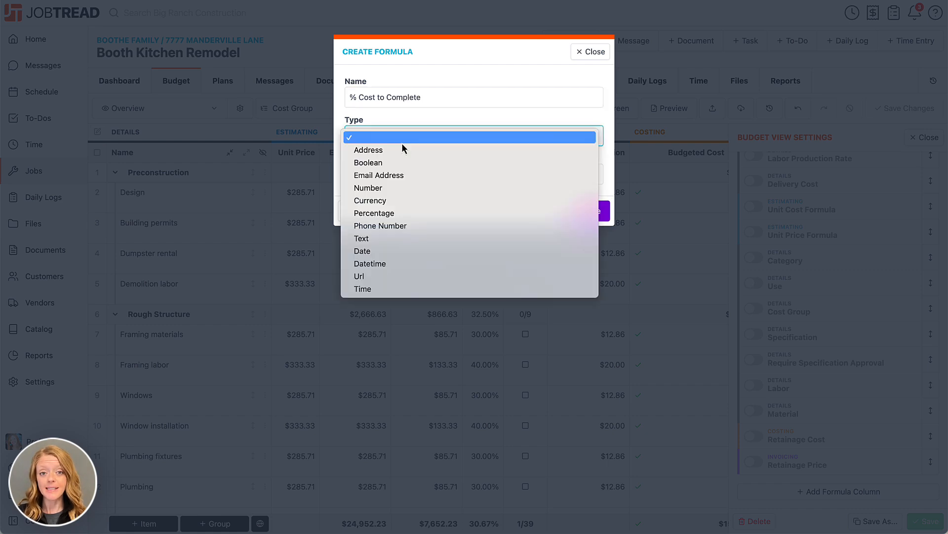
left_click(404, 213)
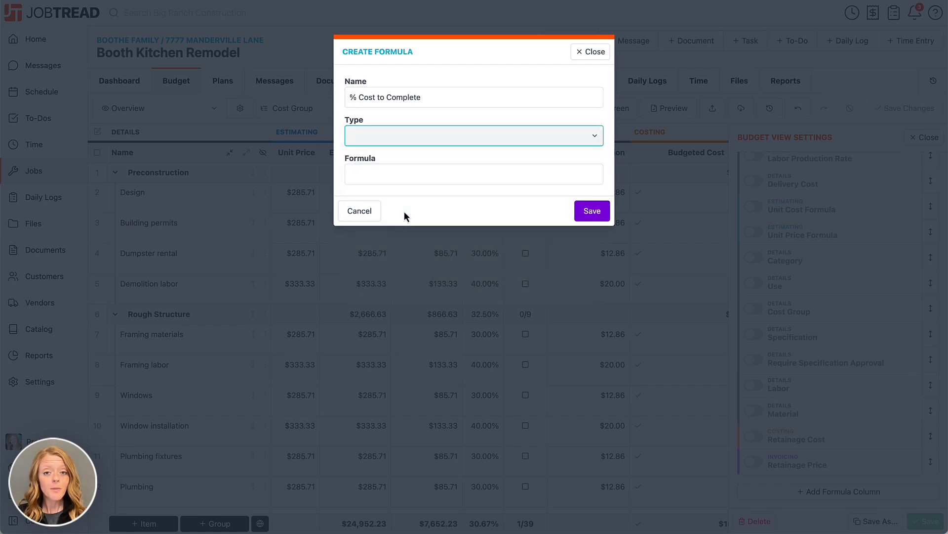
Step: Set the % Cost to Complete formula to {Actual Cost}/{Projected Cost} and save the formula column
left_click(401, 177)
type("actual")
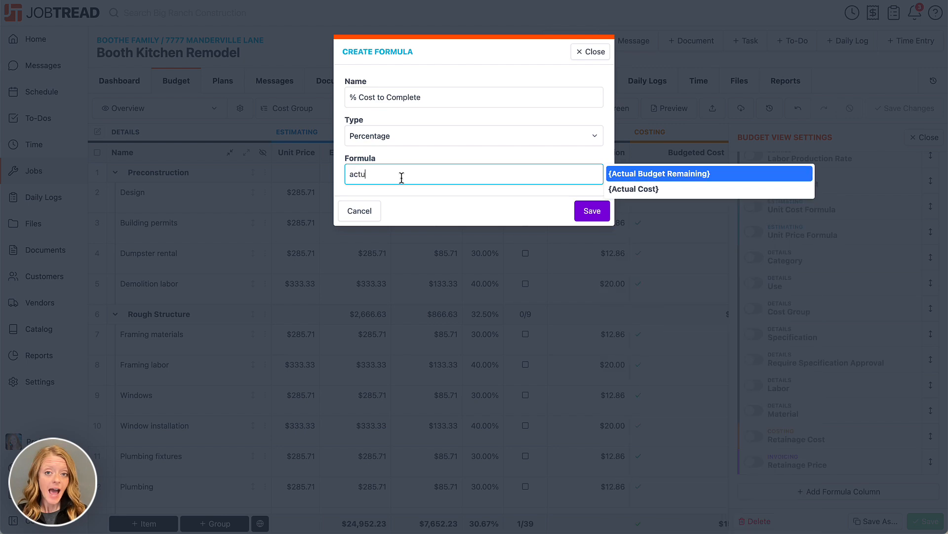
left_click(622, 189)
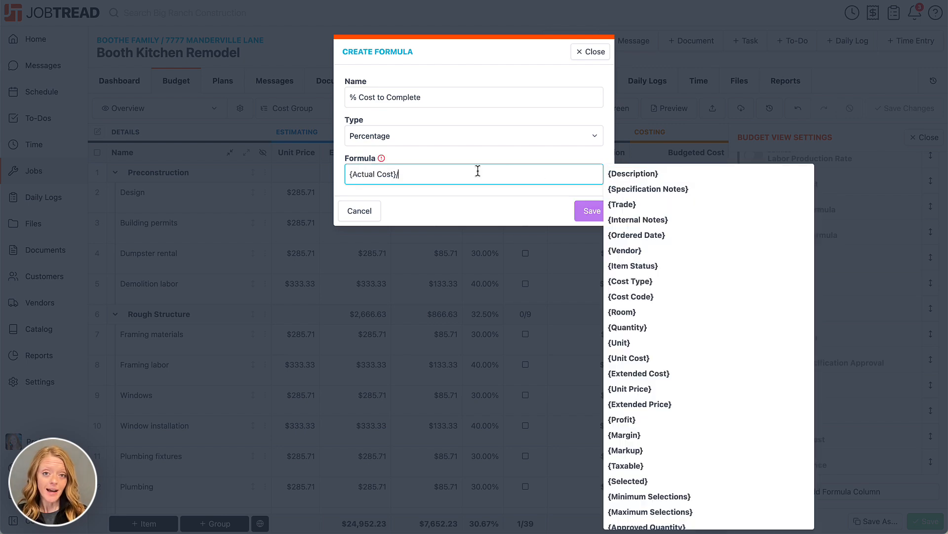
type("/projec")
left_click(637, 174)
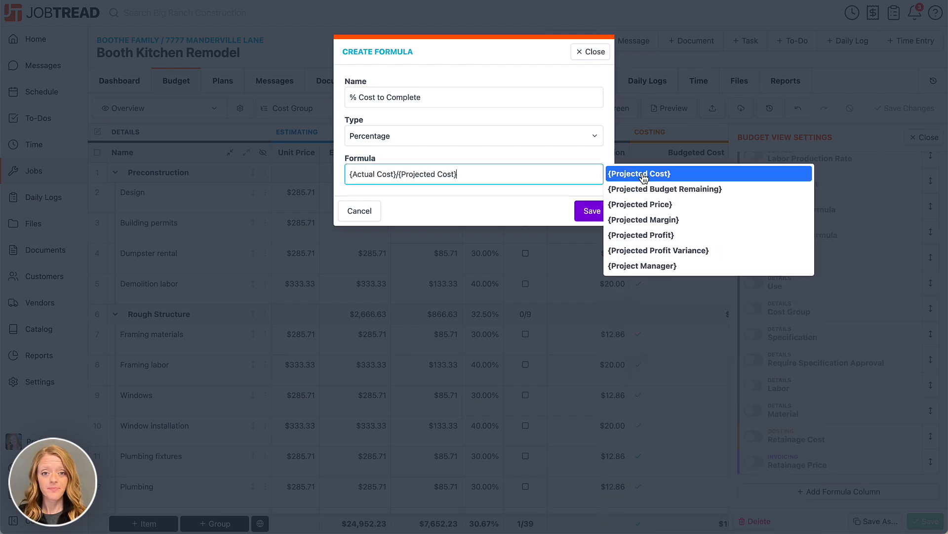
left_click(514, 211)
left_click(588, 218)
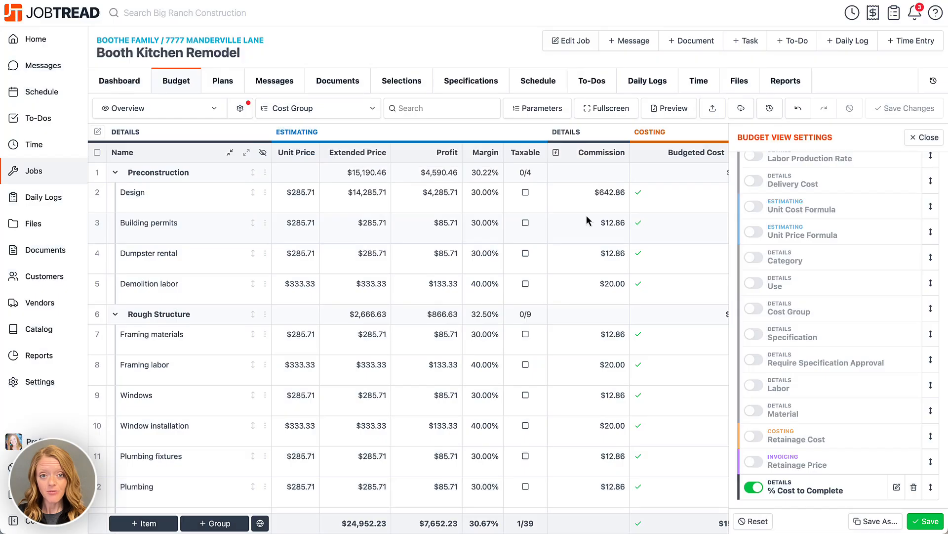
Step: Move the % Cost to Complete column between Projected Budget Remaining and Approved Price, save the budget view, and close its settings
left_click_drag(896, 159, 901, 370)
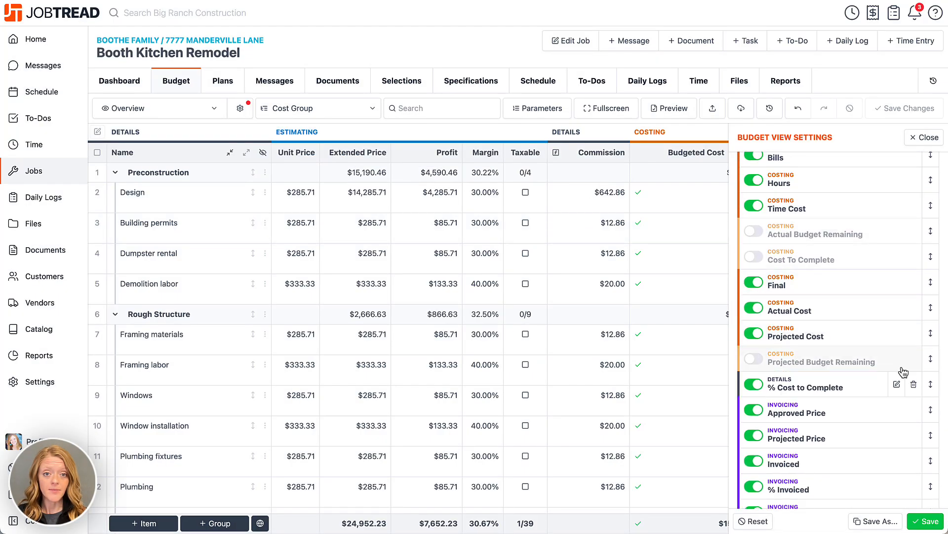
scroll(713, 315, "right", 10)
scroll(649, 266, "right", 4)
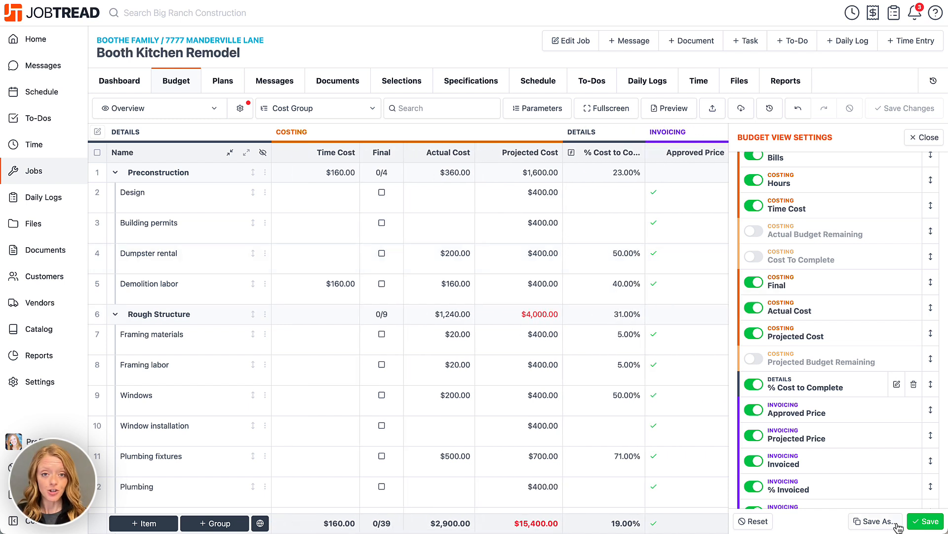
left_click(929, 522)
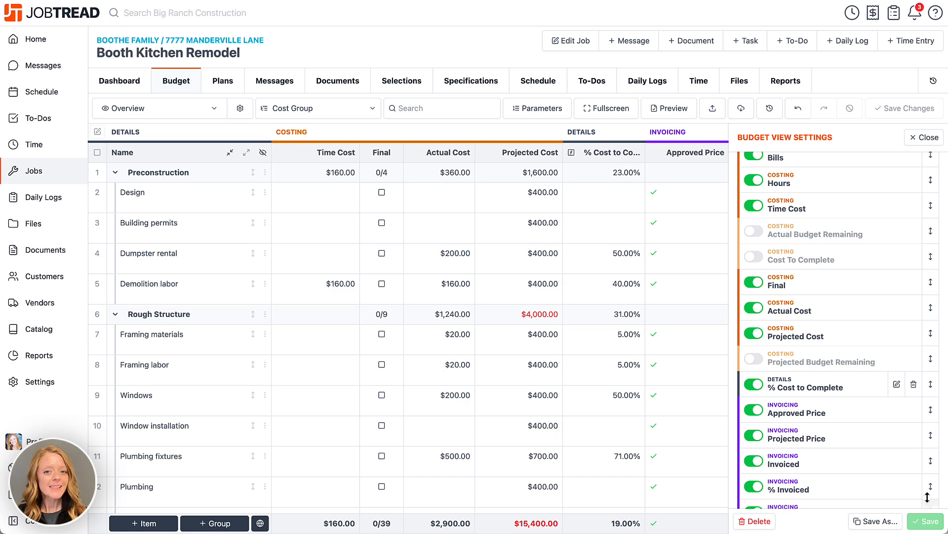
left_click(929, 138)
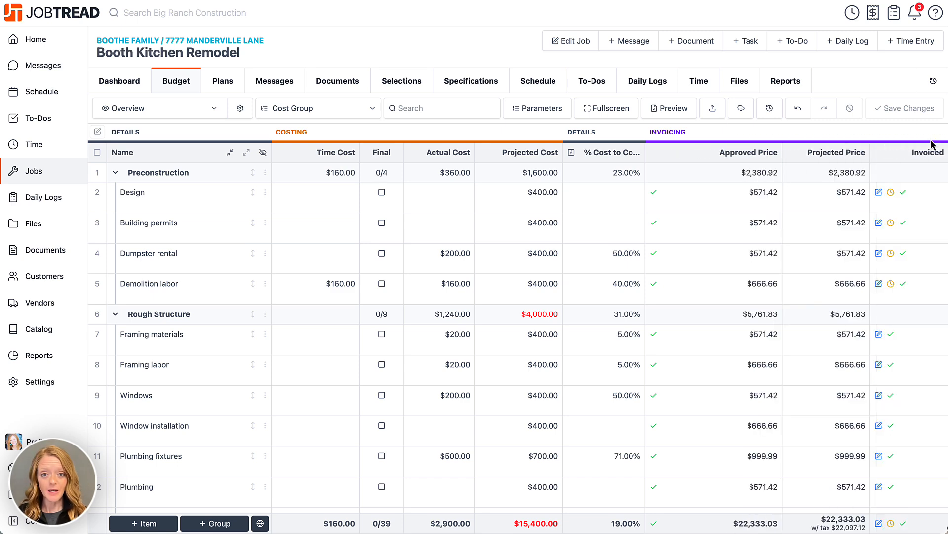
Step: Add a Number job parameter named Square Feet with the value 1950 to the budget and save the parameters
left_click(526, 111)
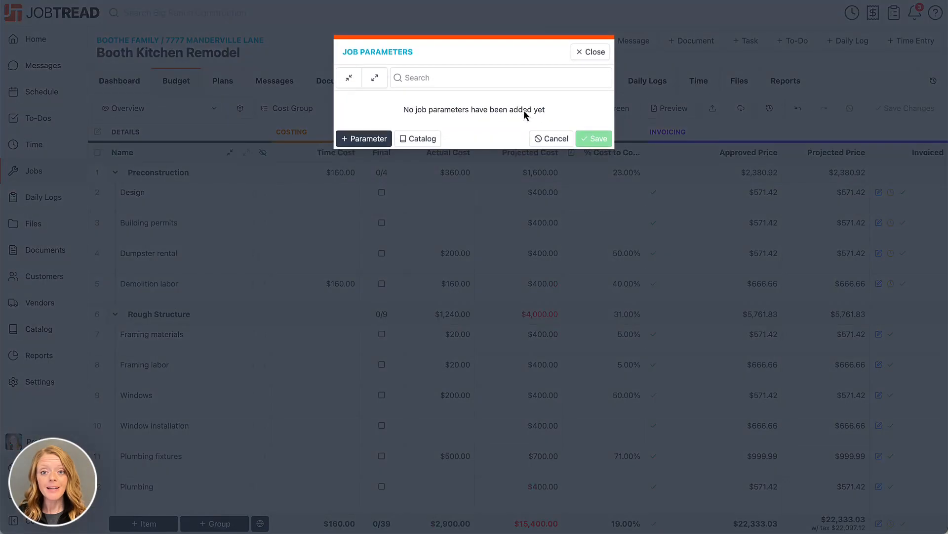
left_click(378, 139)
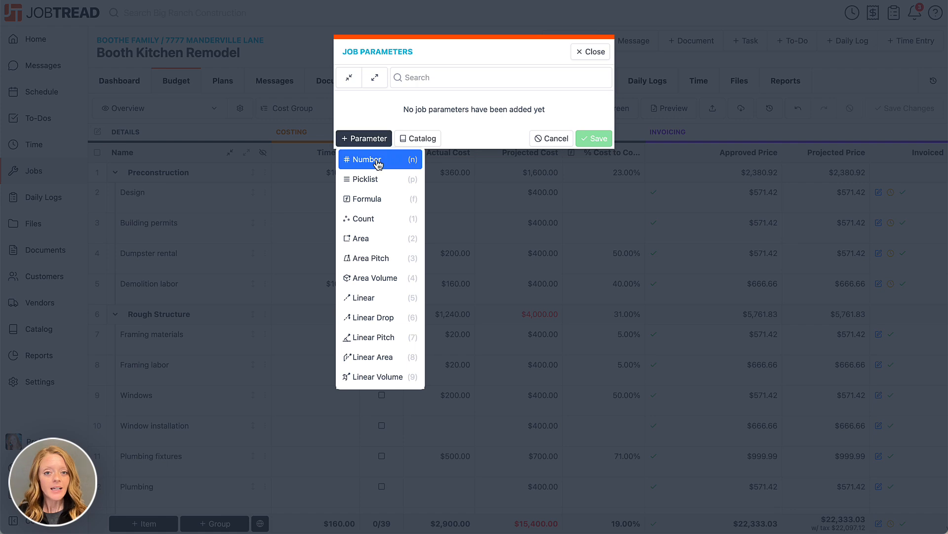
left_click(377, 159)
type("Square Feet")
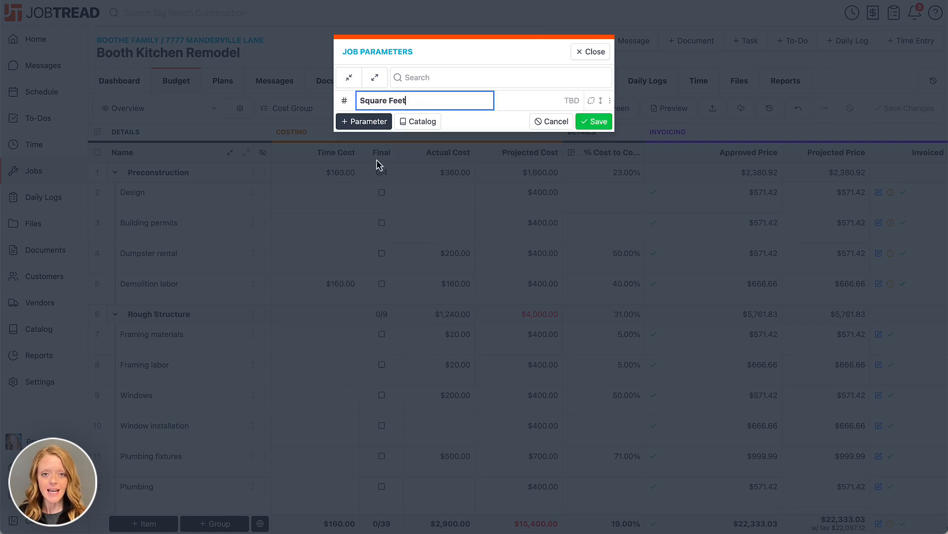
left_click(519, 102)
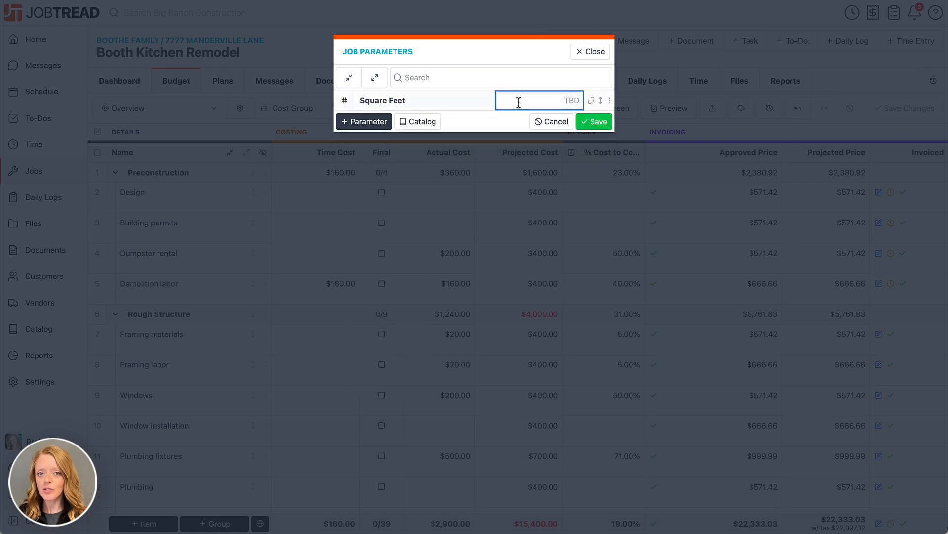
type("1950")
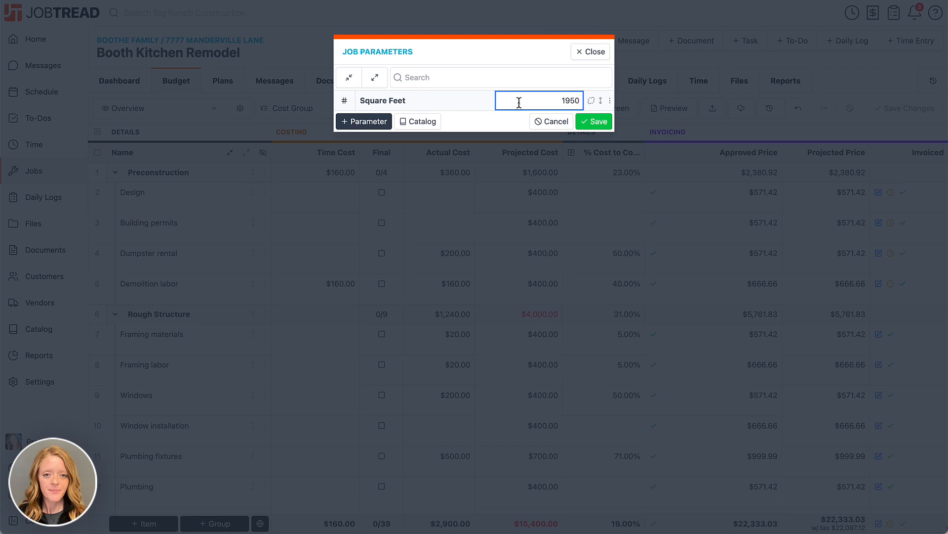
left_click(584, 122)
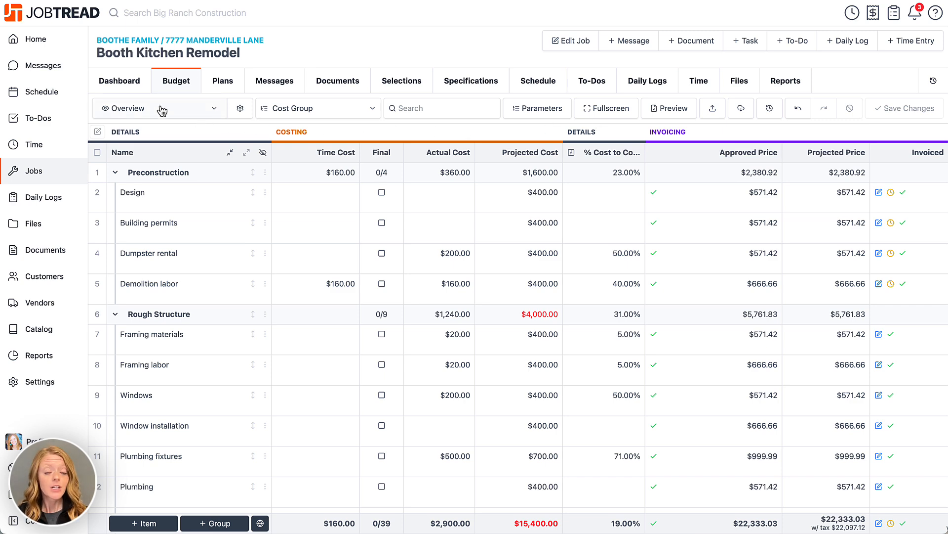
Step: Set the Total Square Feet custom field on the job's dashboard to 1950 and save it
left_click(125, 88)
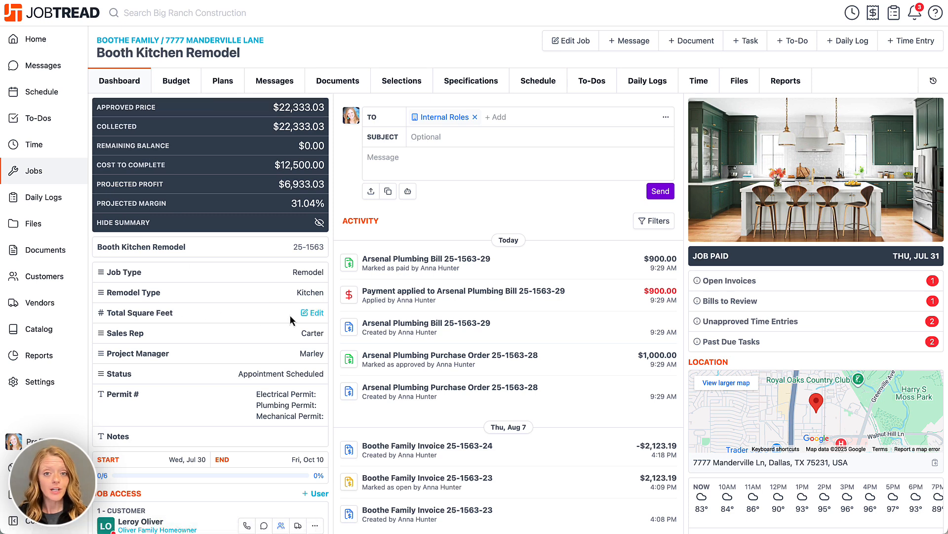
left_click(306, 314)
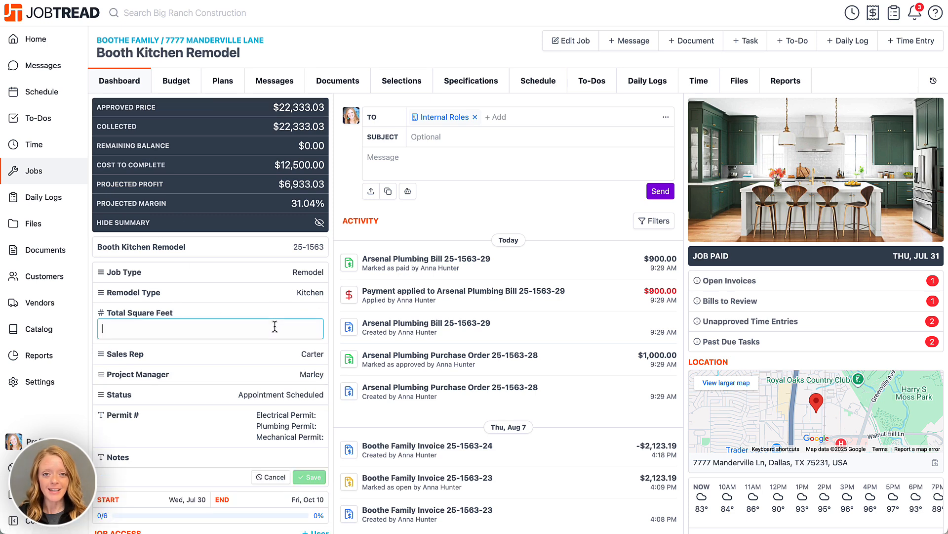
type("1,950")
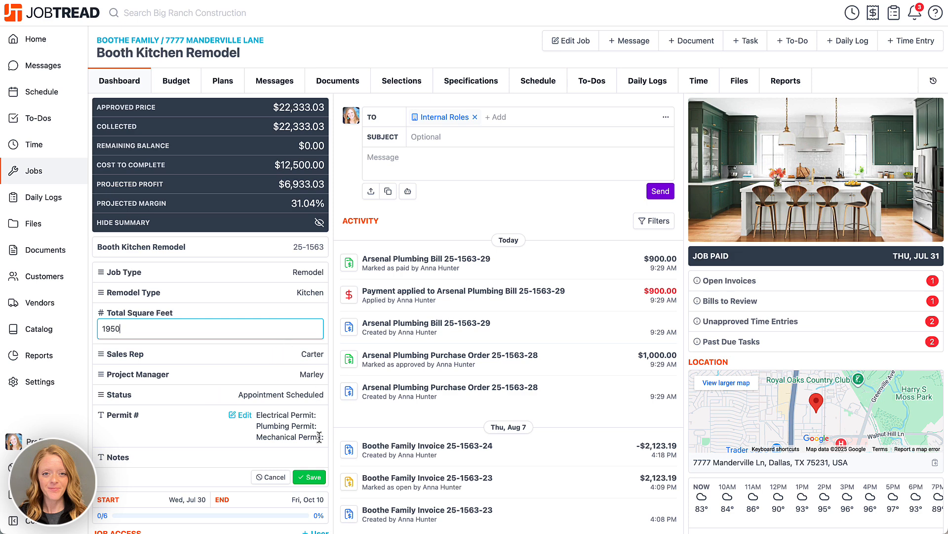
left_click(309, 478)
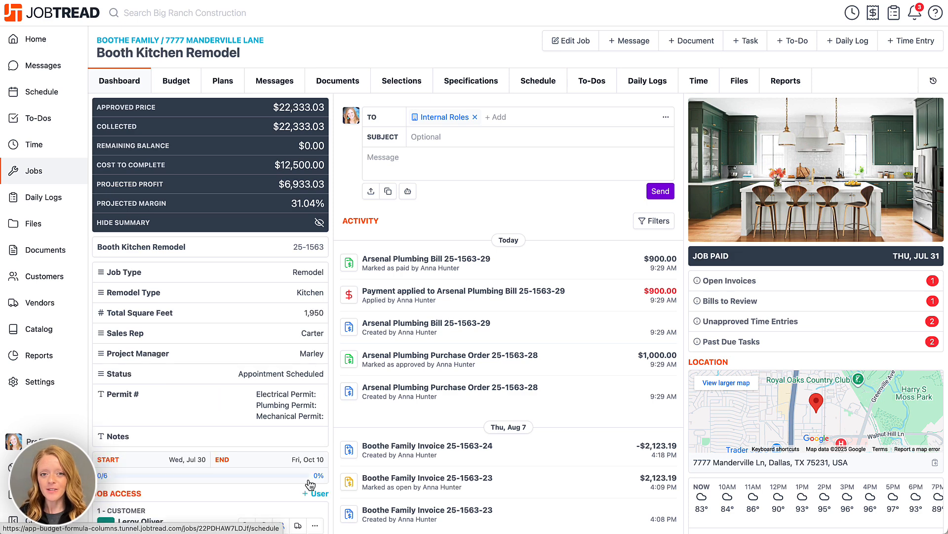
Step: Return to the job's budget and start another formula column in the Overview view, named Price Per SF with the type Currency
left_click(176, 83)
left_click(246, 113)
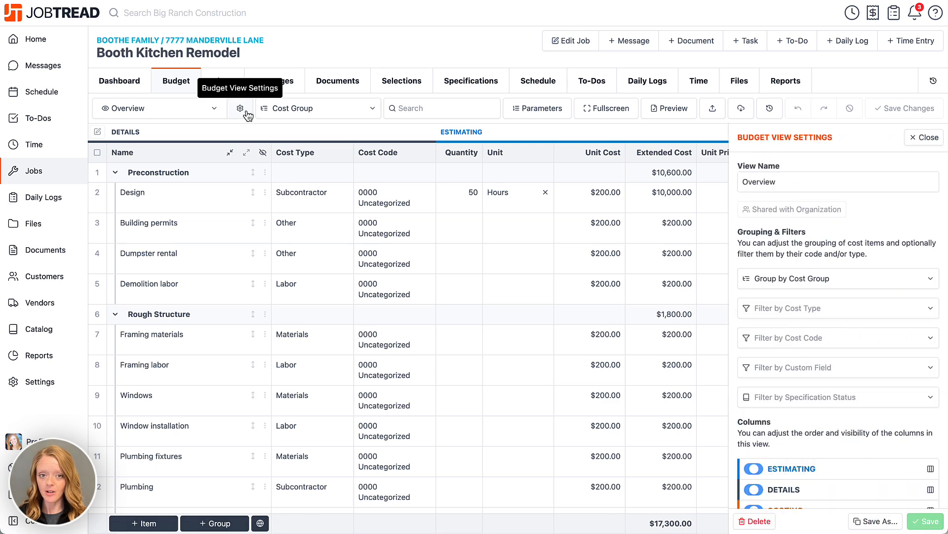
scroll(736, 226, "down", 2)
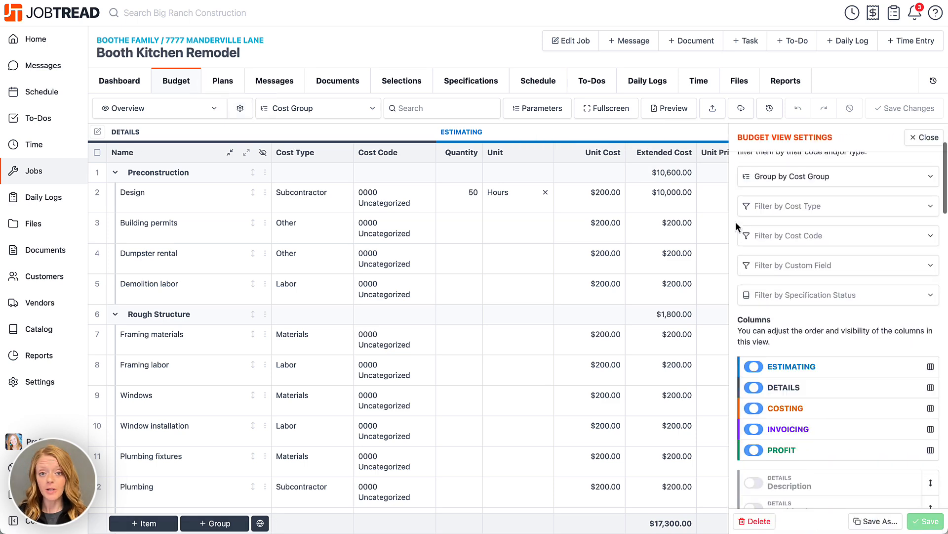
scroll(736, 226, "down", 15)
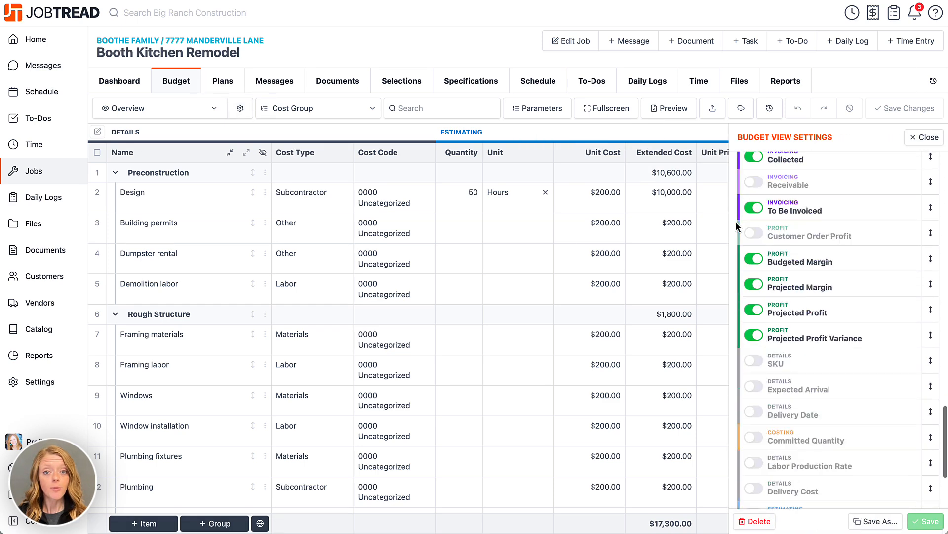
scroll(736, 227, "down", 6)
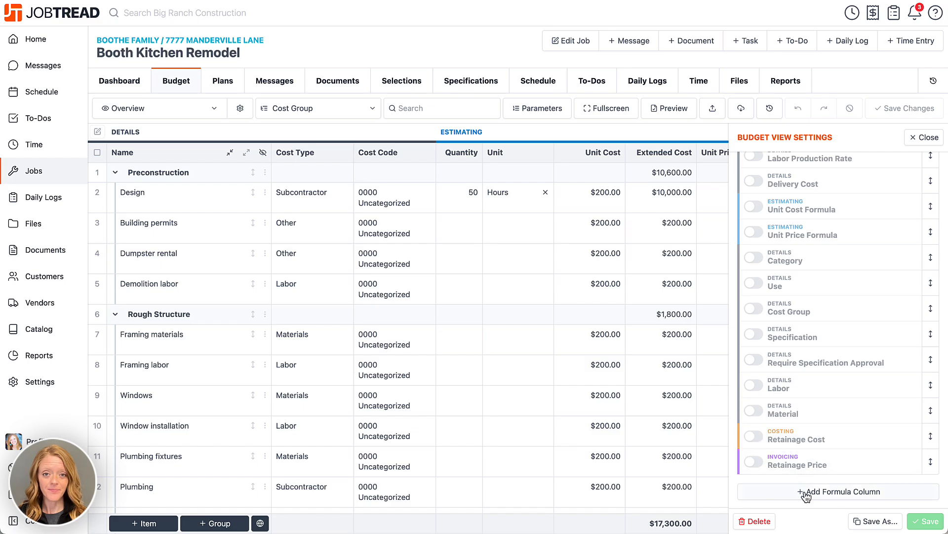
left_click(806, 494)
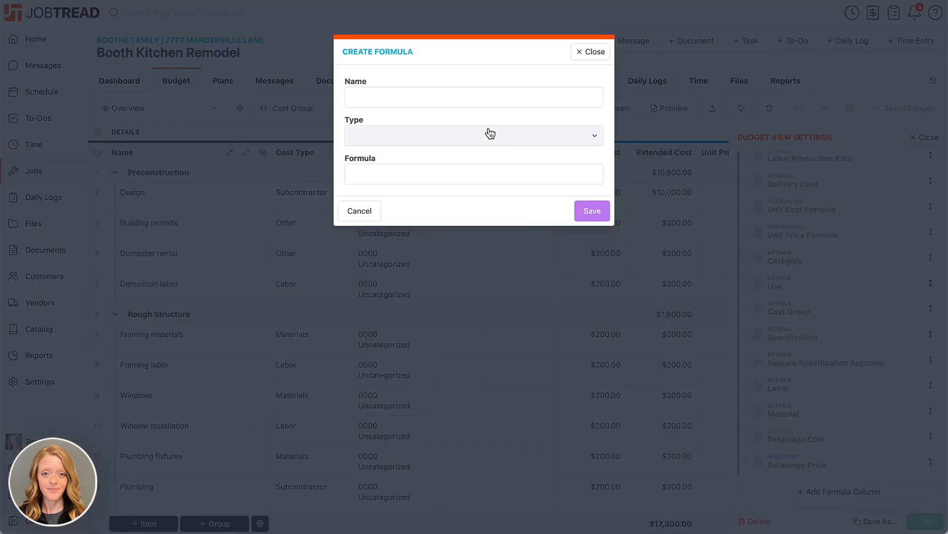
left_click(475, 97)
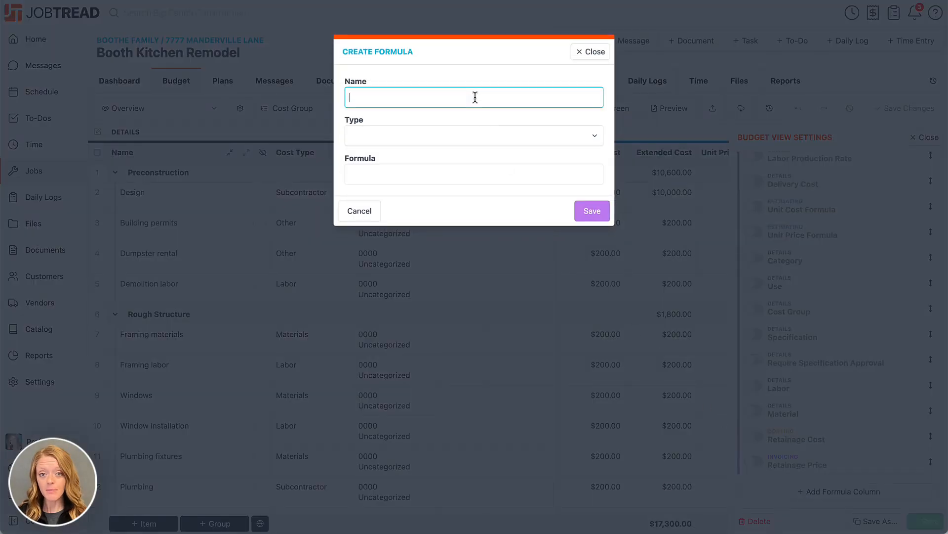
type("Price Per")
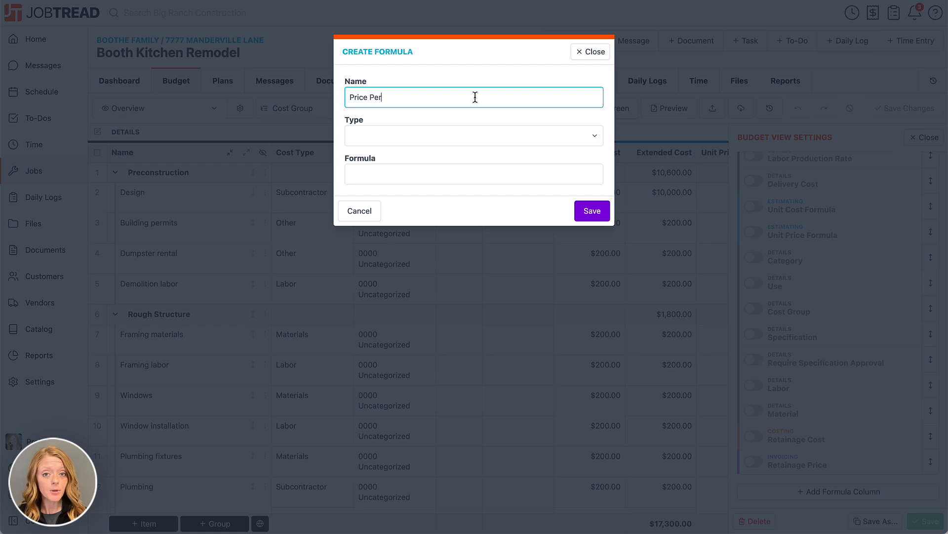
type(" SF")
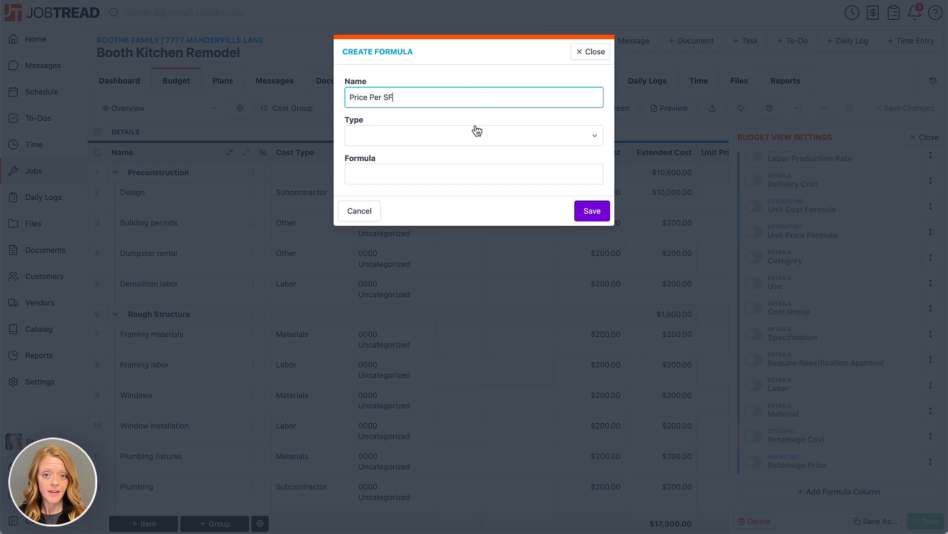
left_click(476, 132)
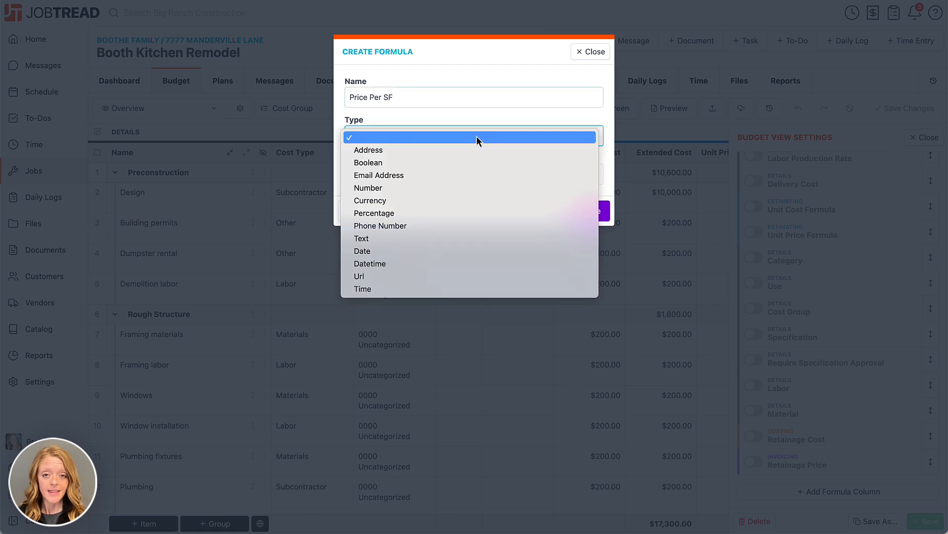
left_click(467, 200)
Step: Set the Price Per SF formula to {Extended Price}/{Total Square Feet} and save the formula column
left_click(458, 174)
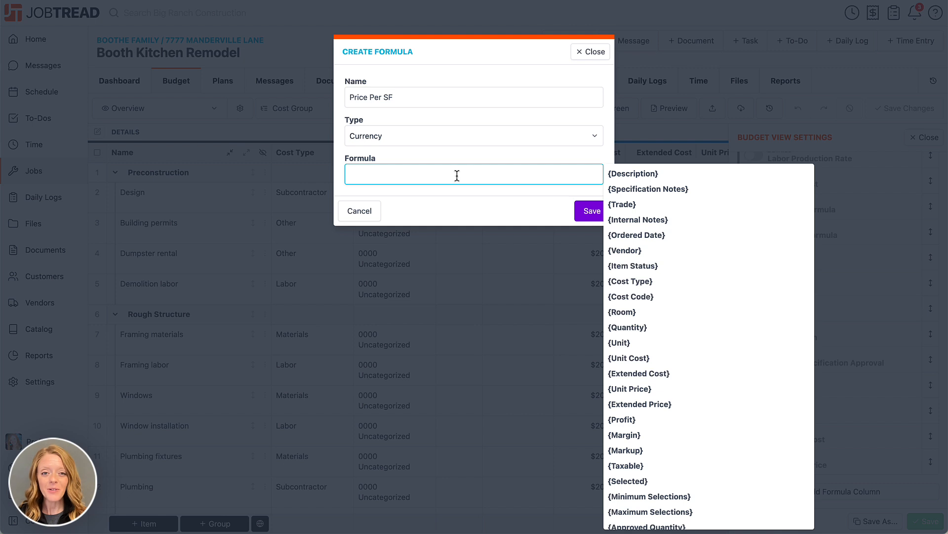
type("ten")
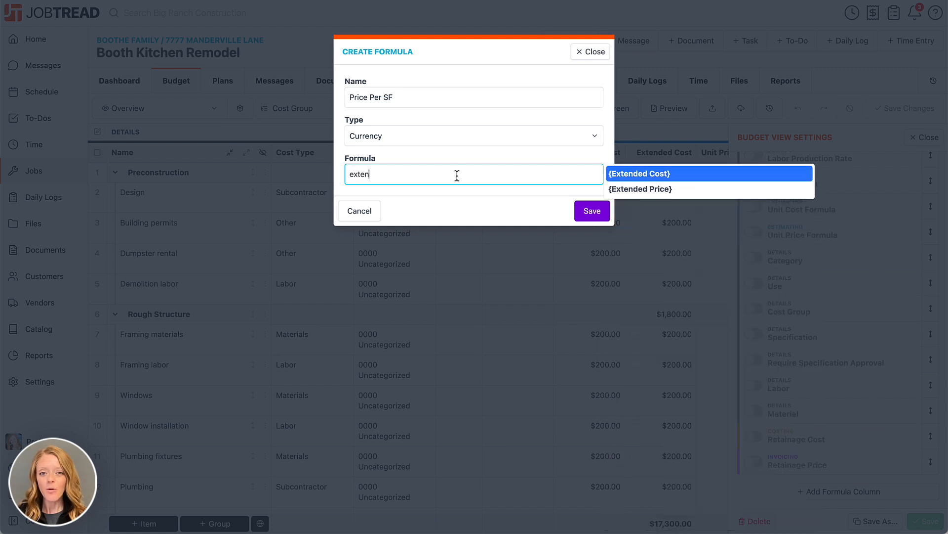
left_click(617, 189)
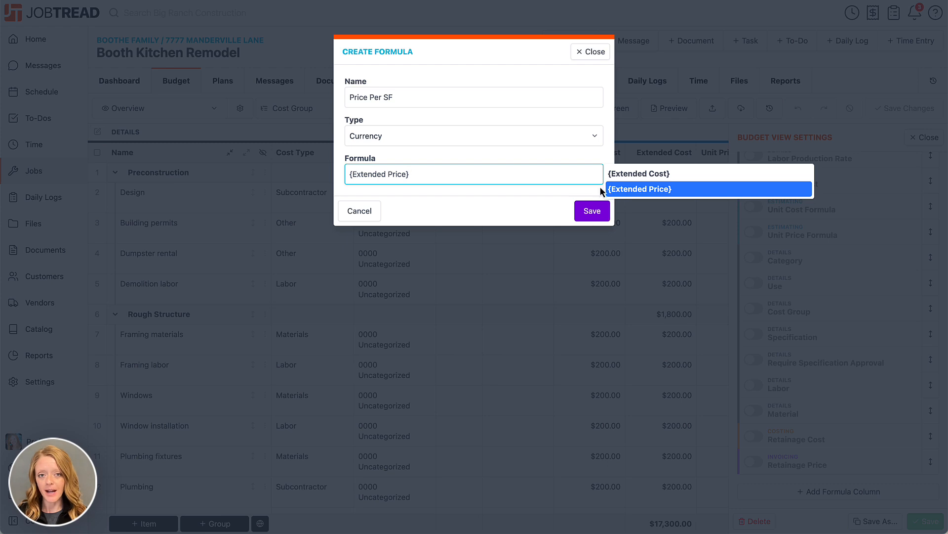
type("/squa")
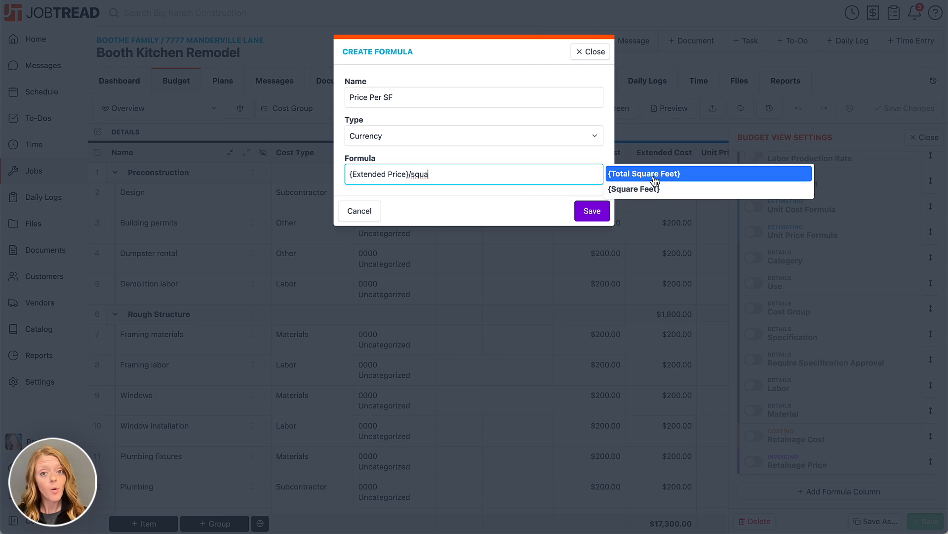
left_click(655, 177)
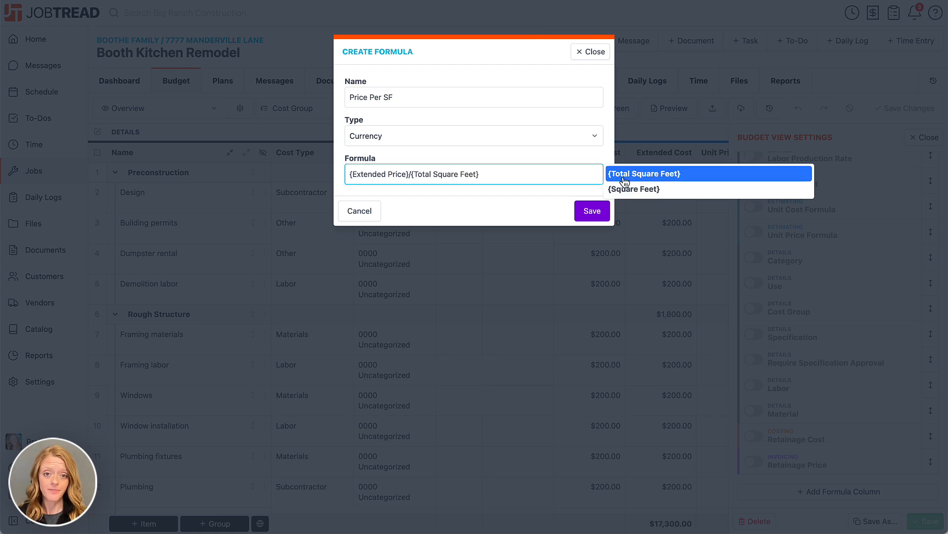
left_click(545, 206)
left_click(592, 211)
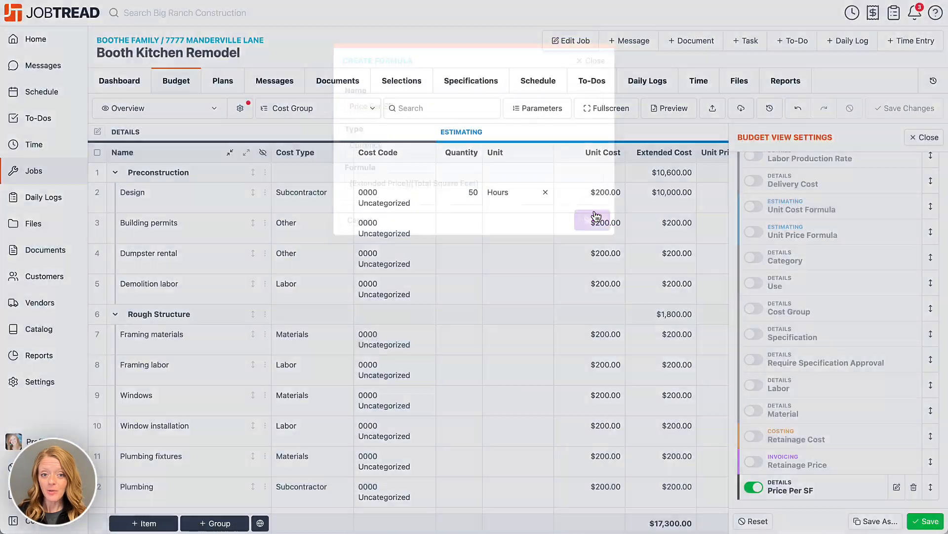
Step: Move the Price Per SF column between Maximum Selections and Commission, then save the budget view and close its settings
left_click_drag(925, 487, 904, 396)
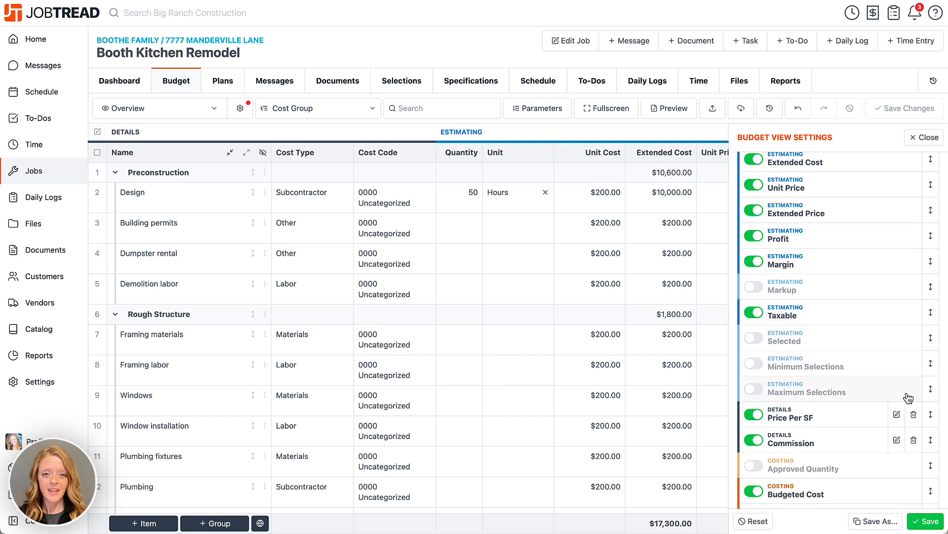
left_click(922, 523)
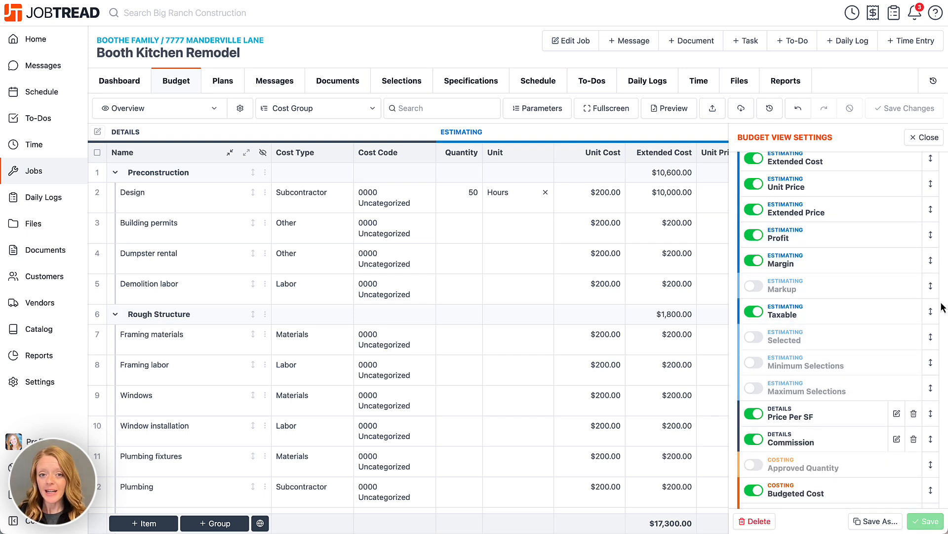
left_click(926, 139)
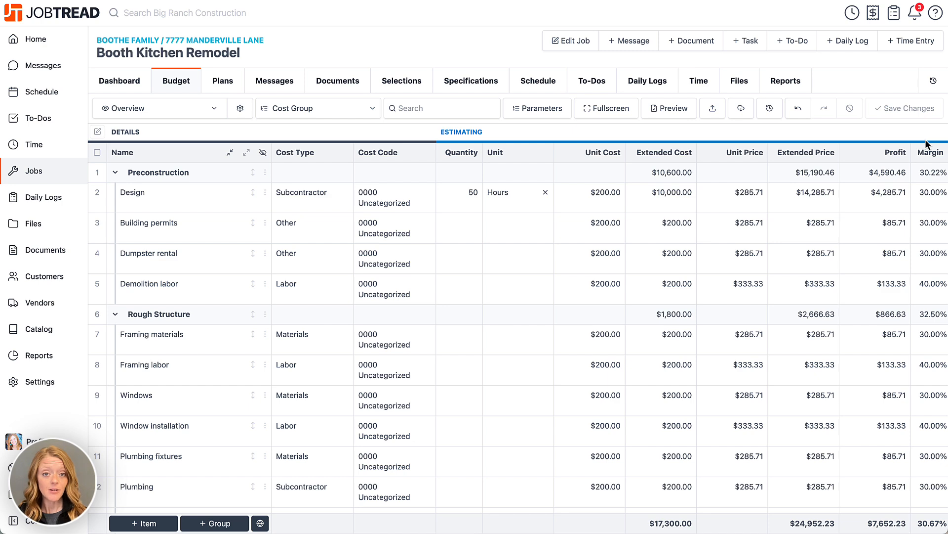
scroll(925, 143, "right", 5)
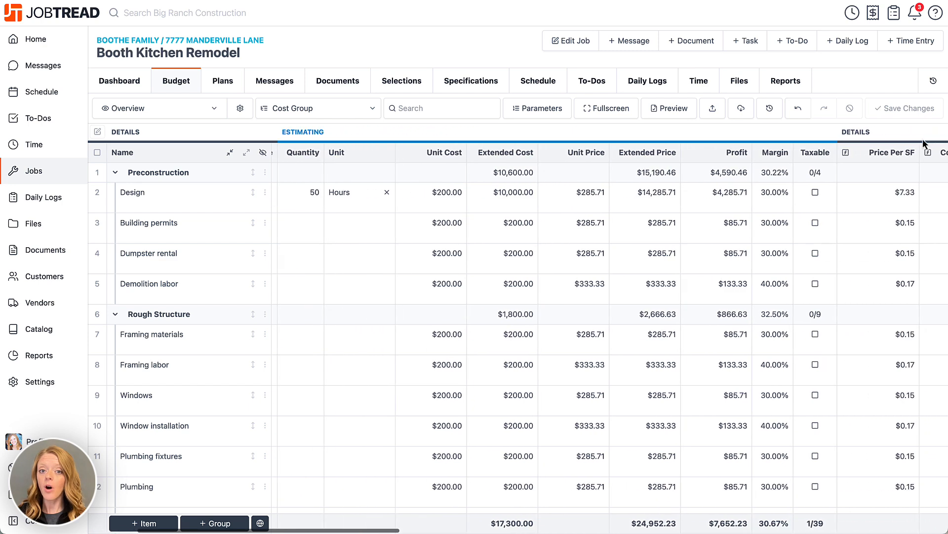
scroll(923, 143, "right", 3)
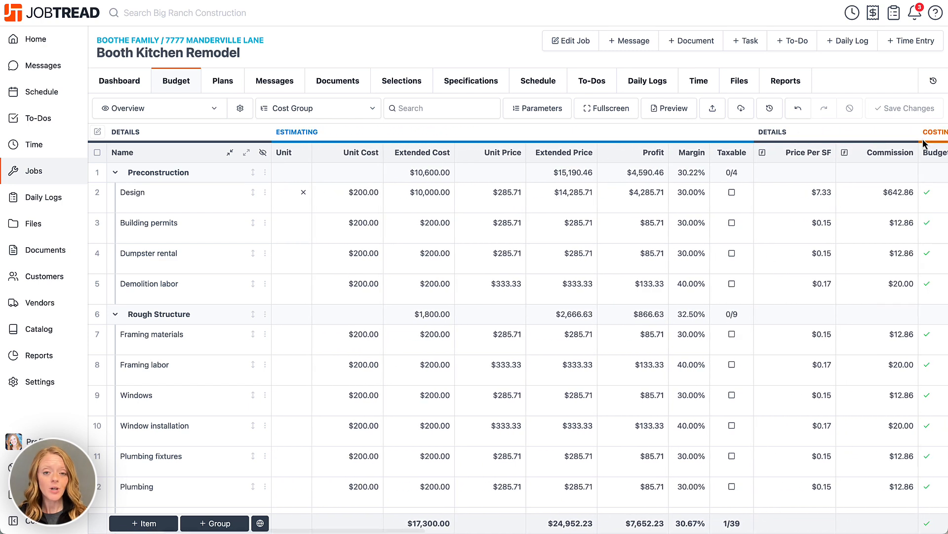